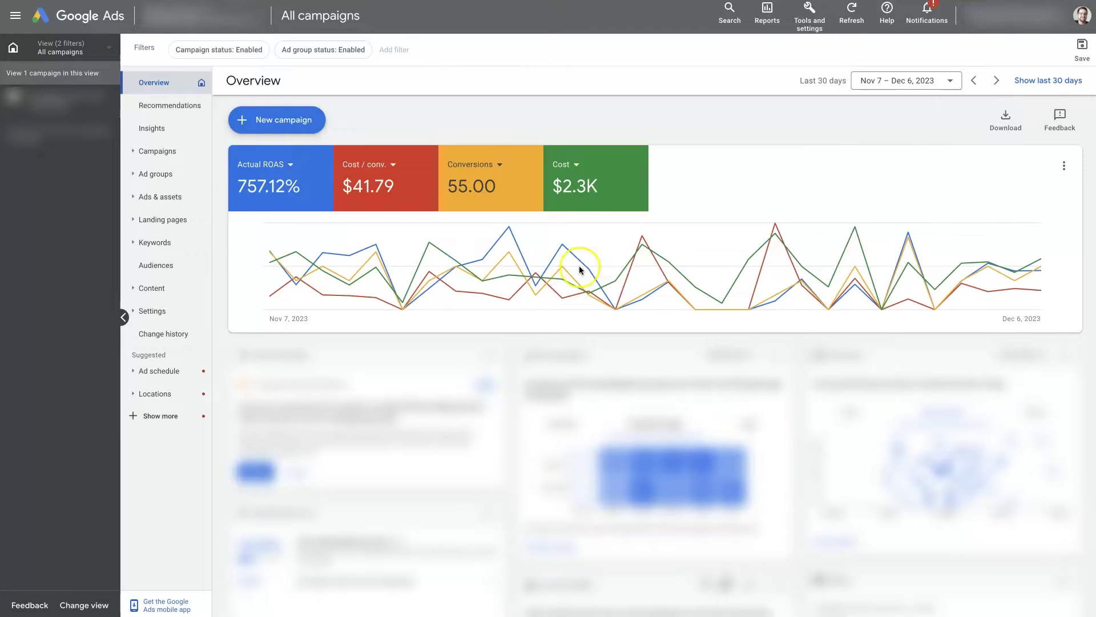
- Open the Campaigns table and switch the orange chart card to All conversions
click(659, 121)
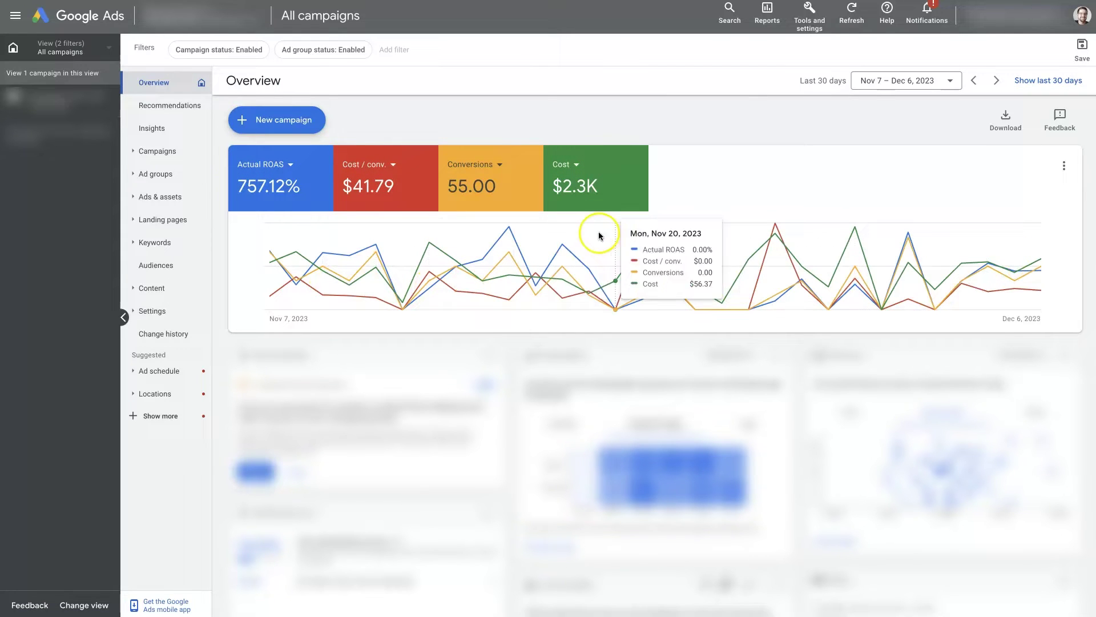
click(497, 168)
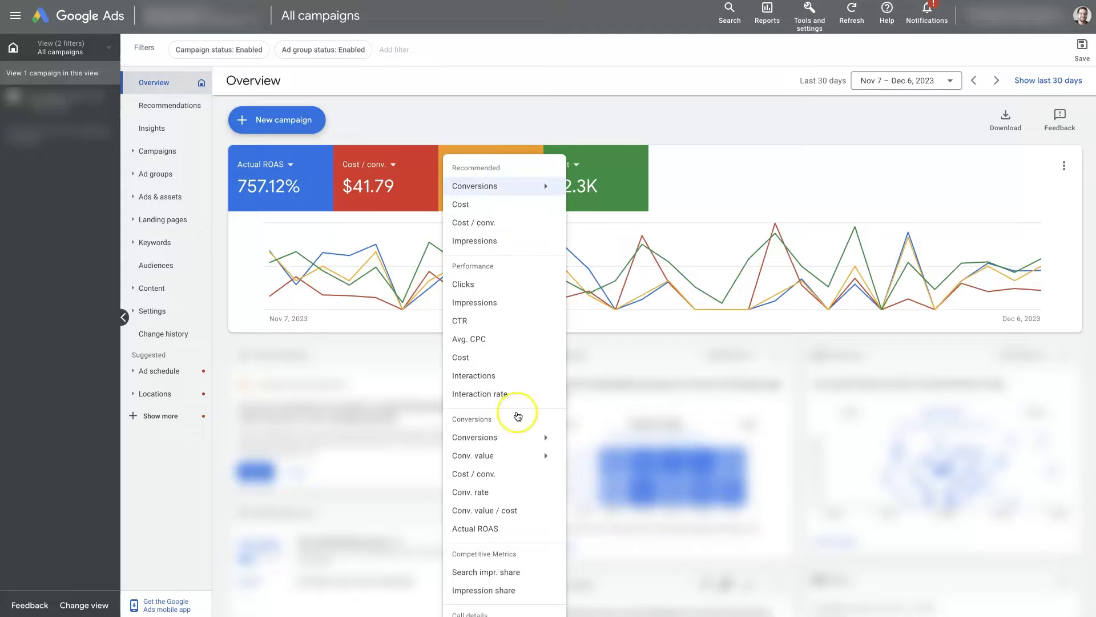
mouse_move(514, 440)
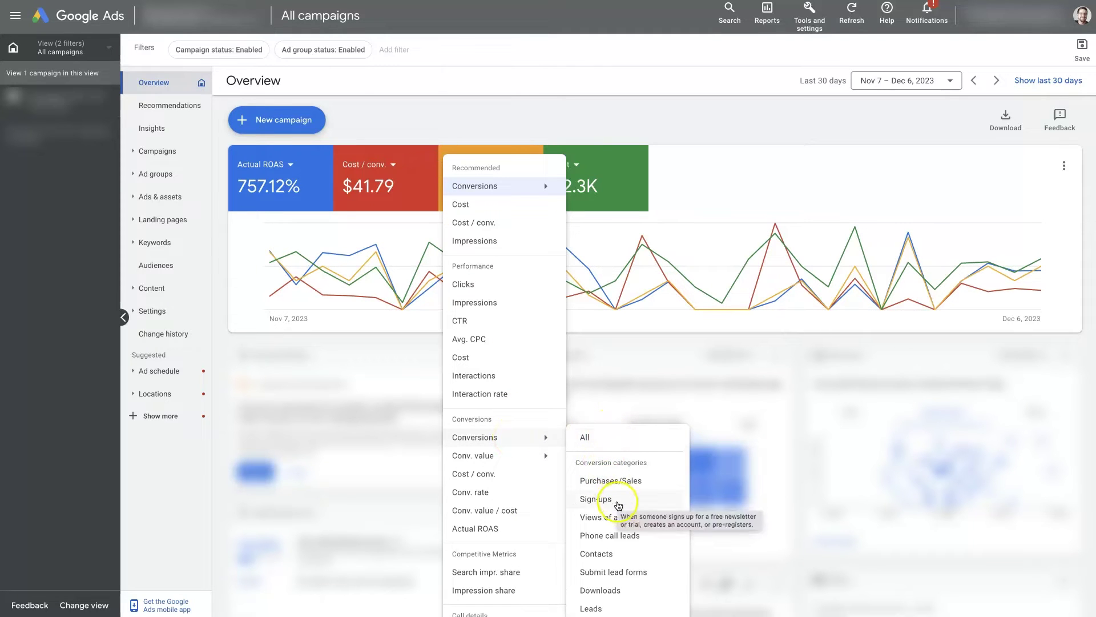
click(606, 443)
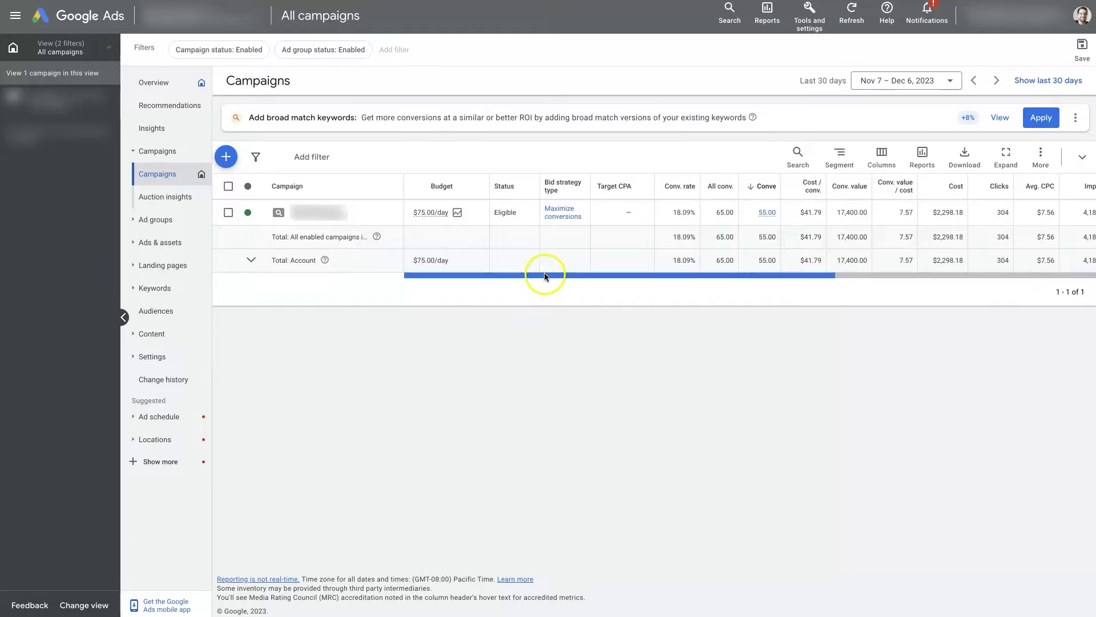
drag(544, 277, 560, 275)
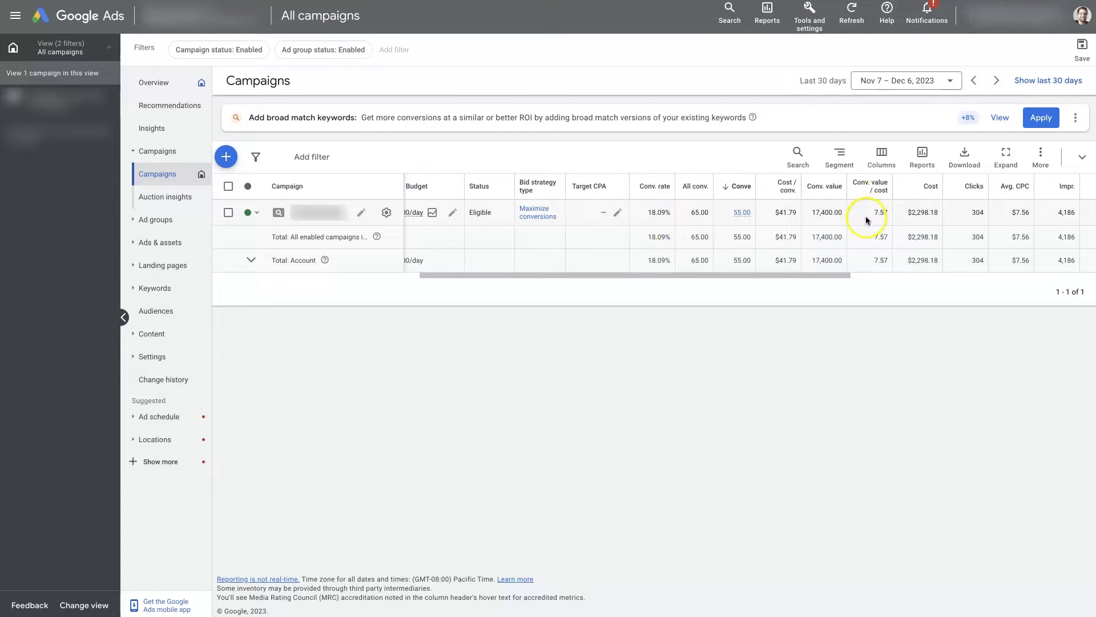
click(882, 162)
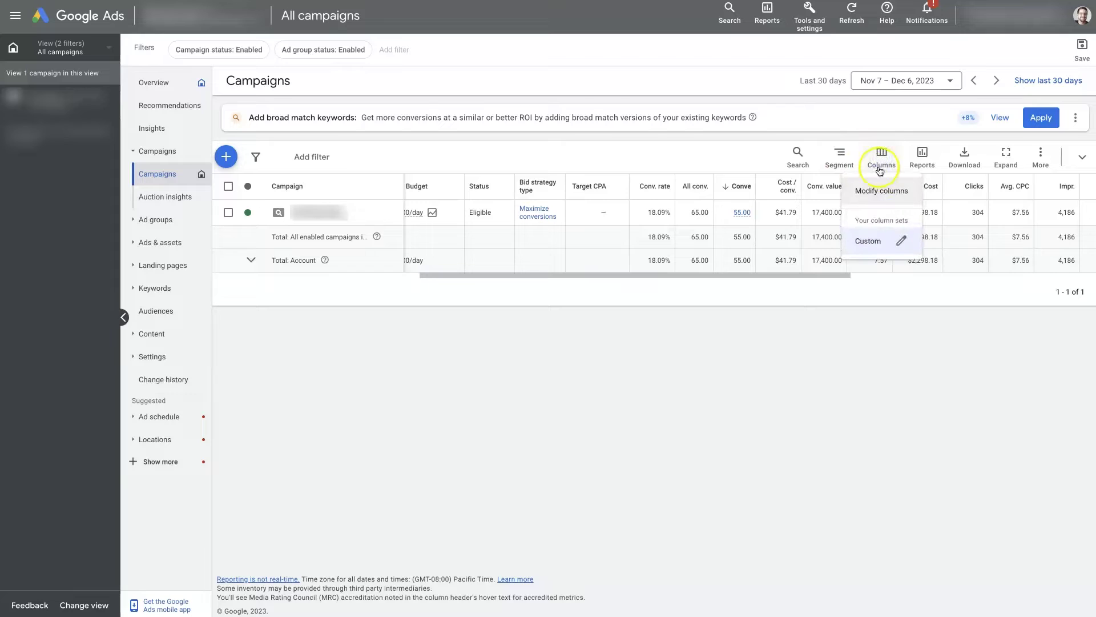
click(876, 196)
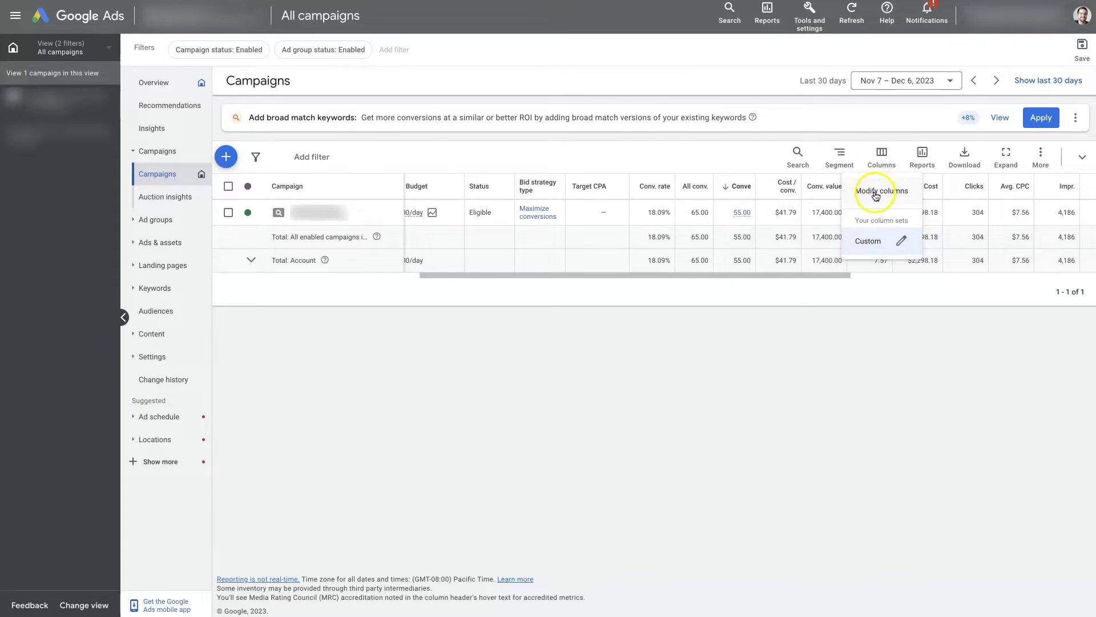
click(752, 330)
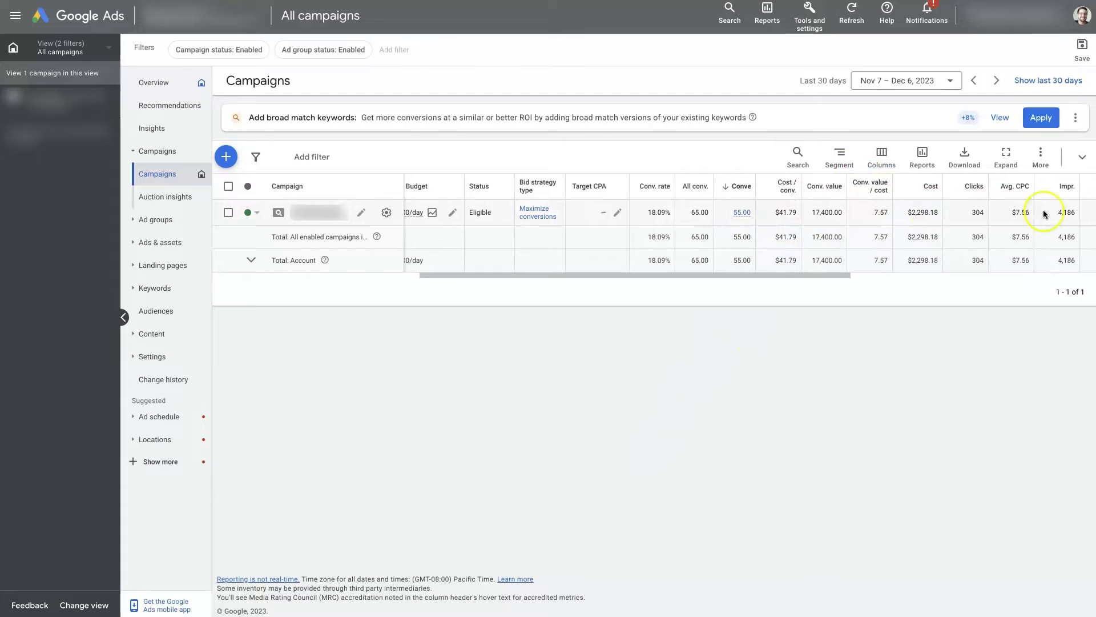
drag(725, 275, 741, 278)
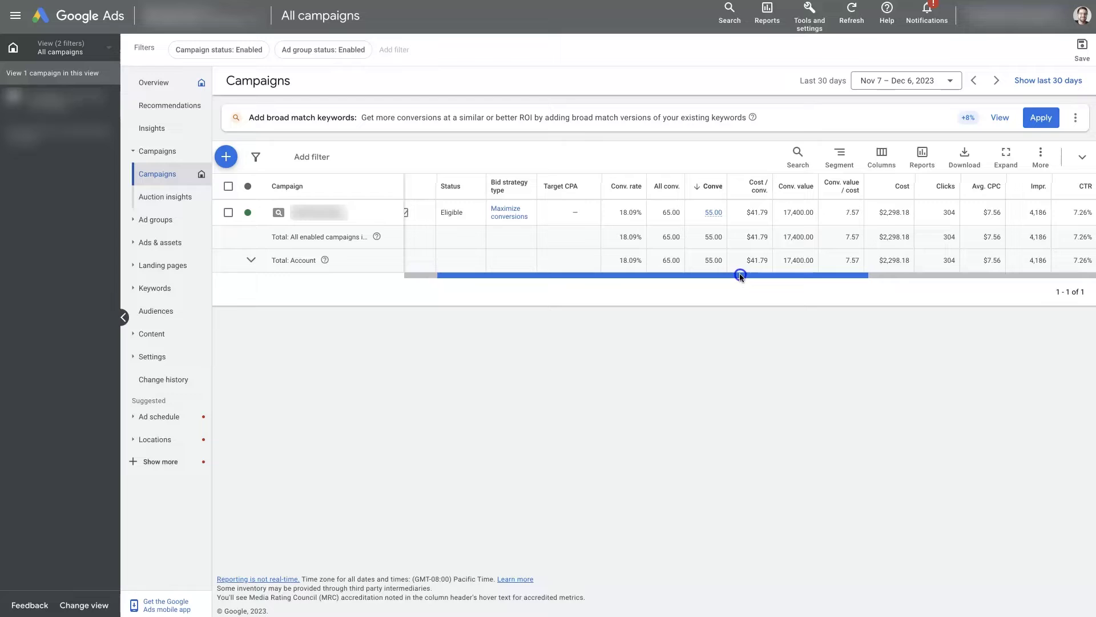
drag(741, 276, 740, 277)
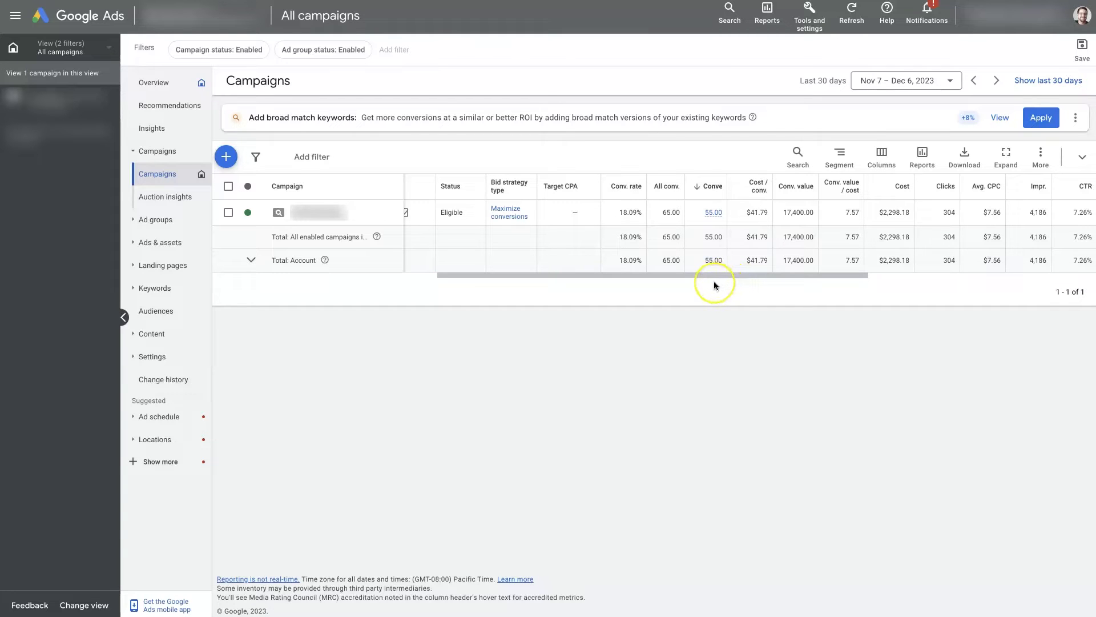
click(882, 158)
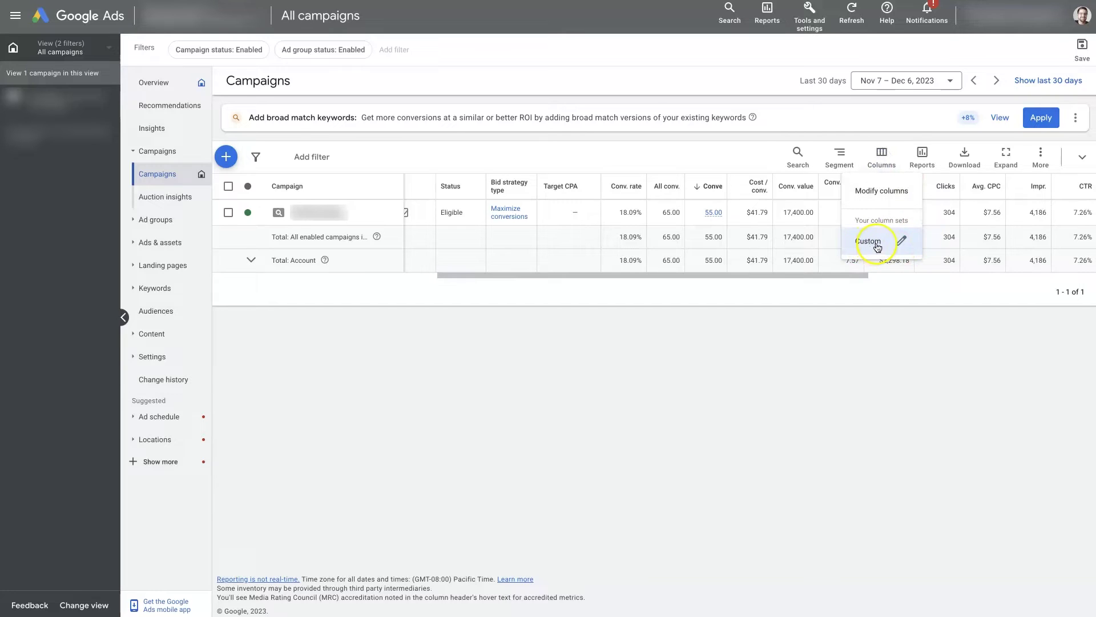
click(778, 400)
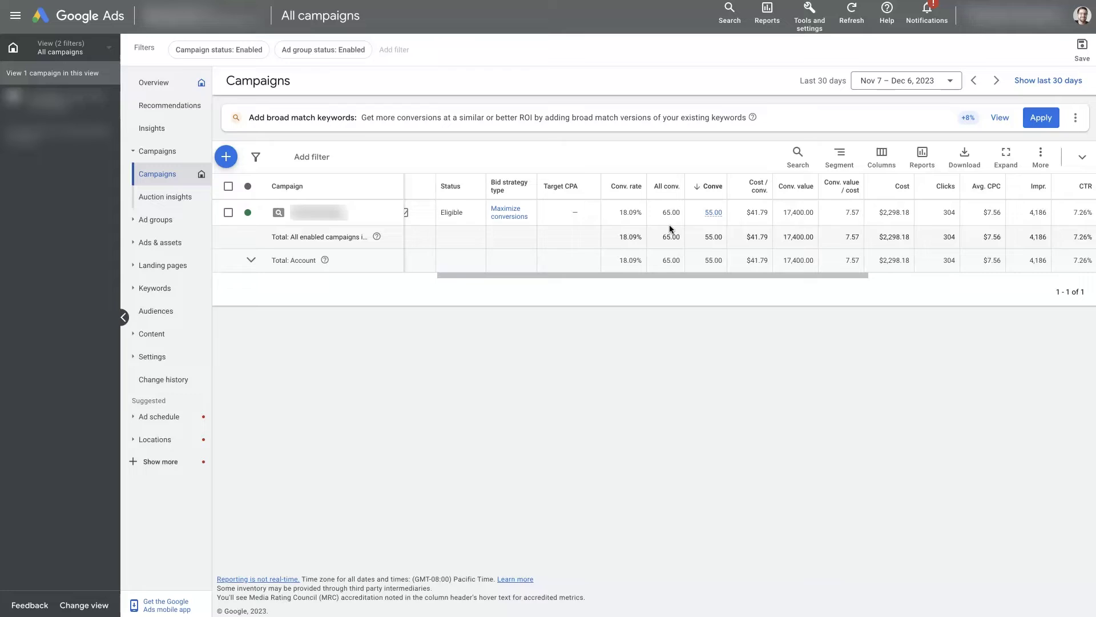
- Segment the campaign table by Conversions > Conversion action to list per-action rows
click(842, 161)
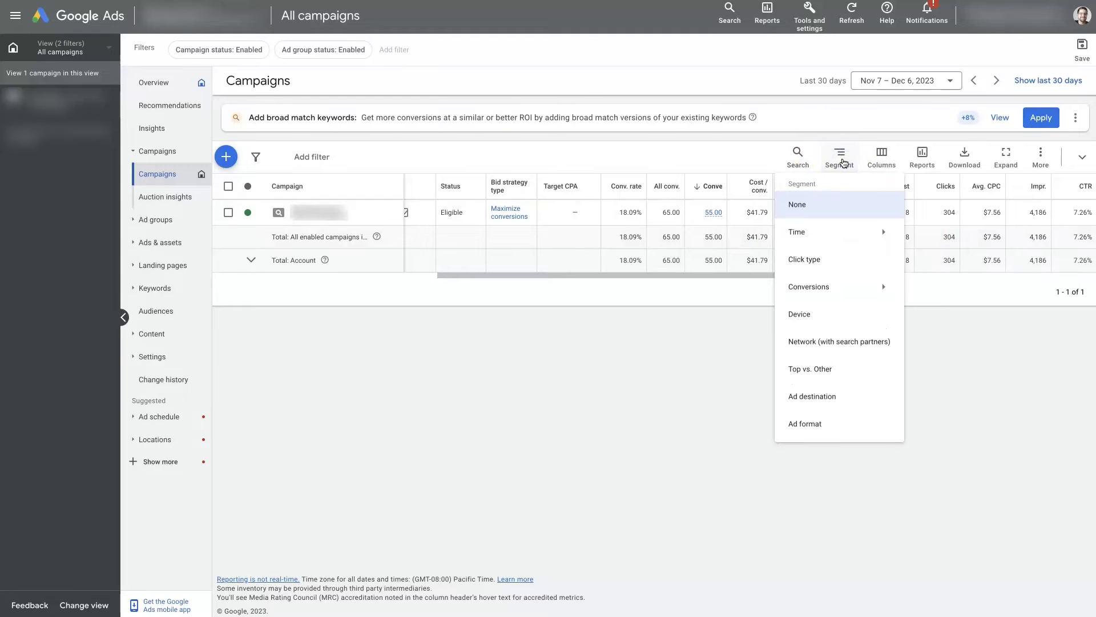
mouse_move(844, 287)
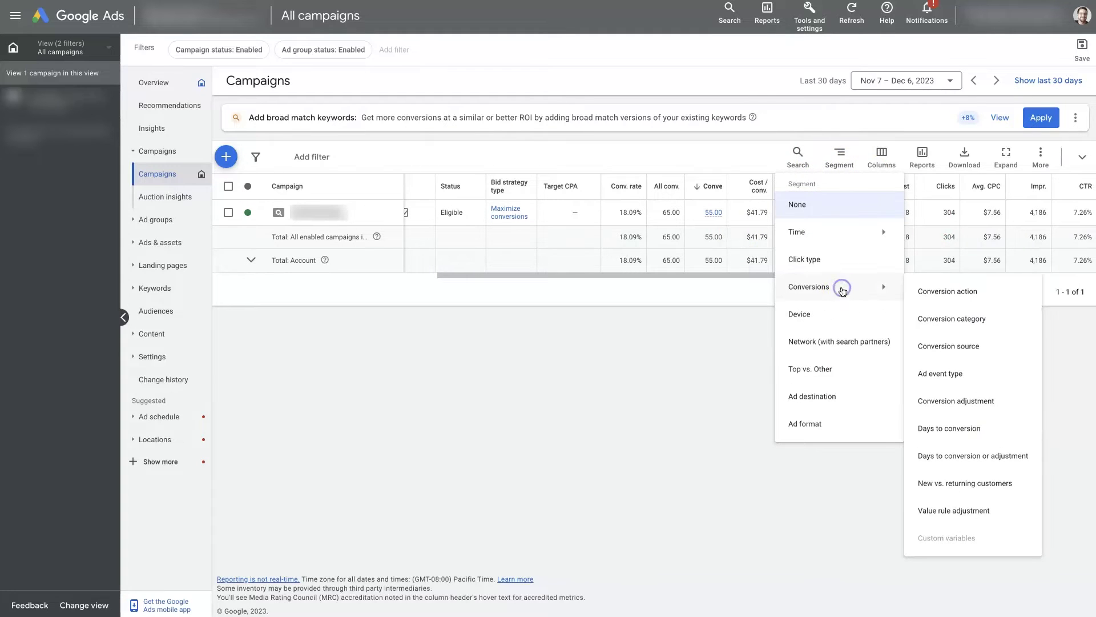
click(980, 293)
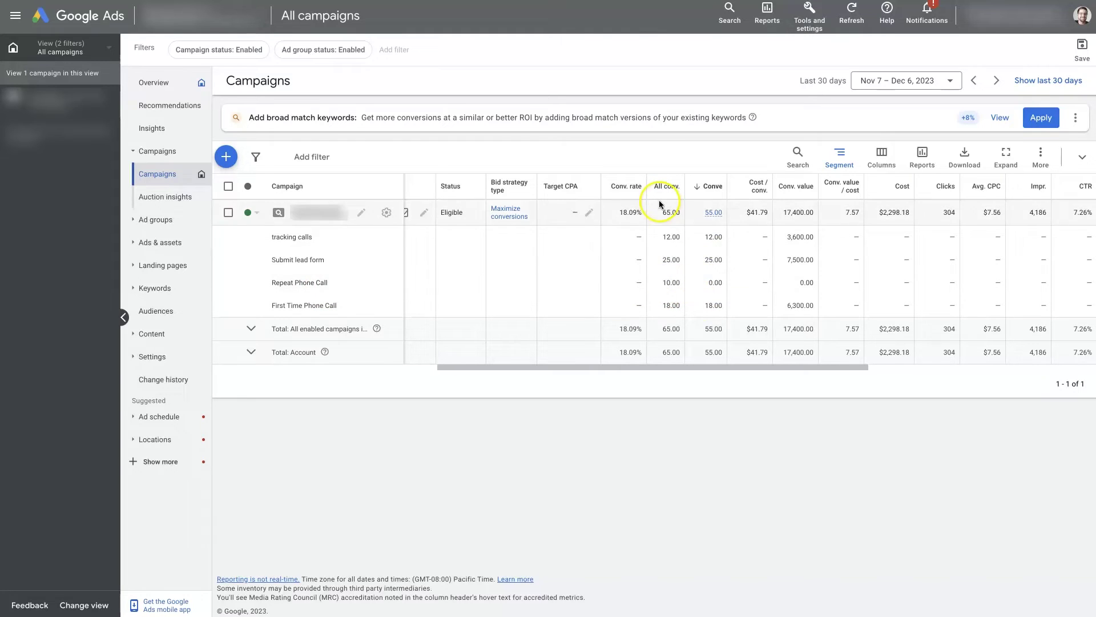
mouse_move(663, 193)
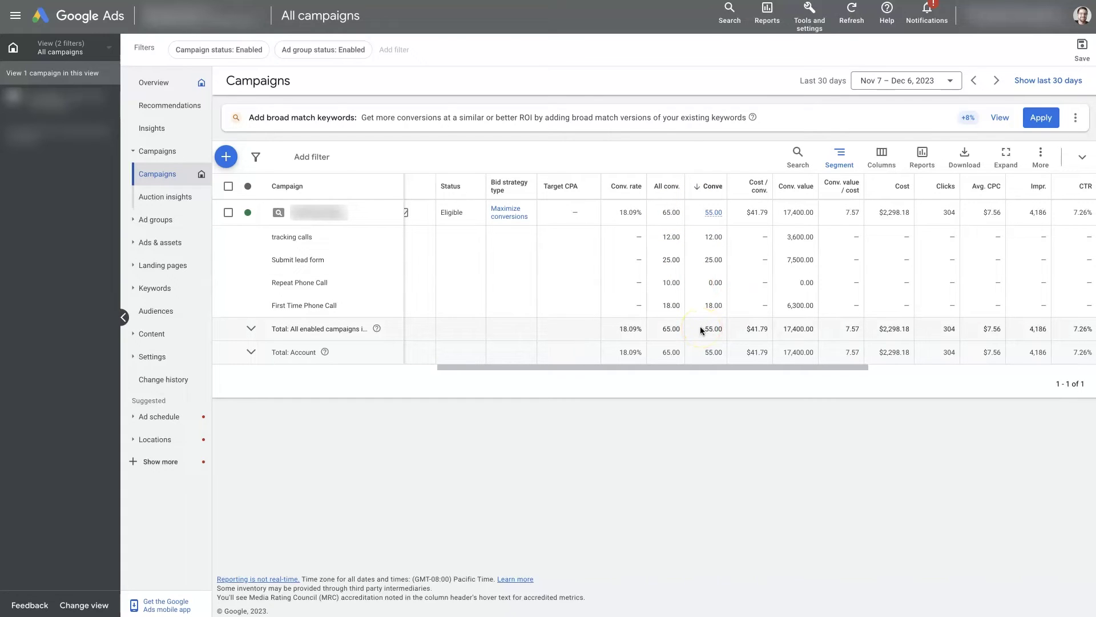
- Open the Conversions summary page from Tools and settings under Measurement
click(809, 26)
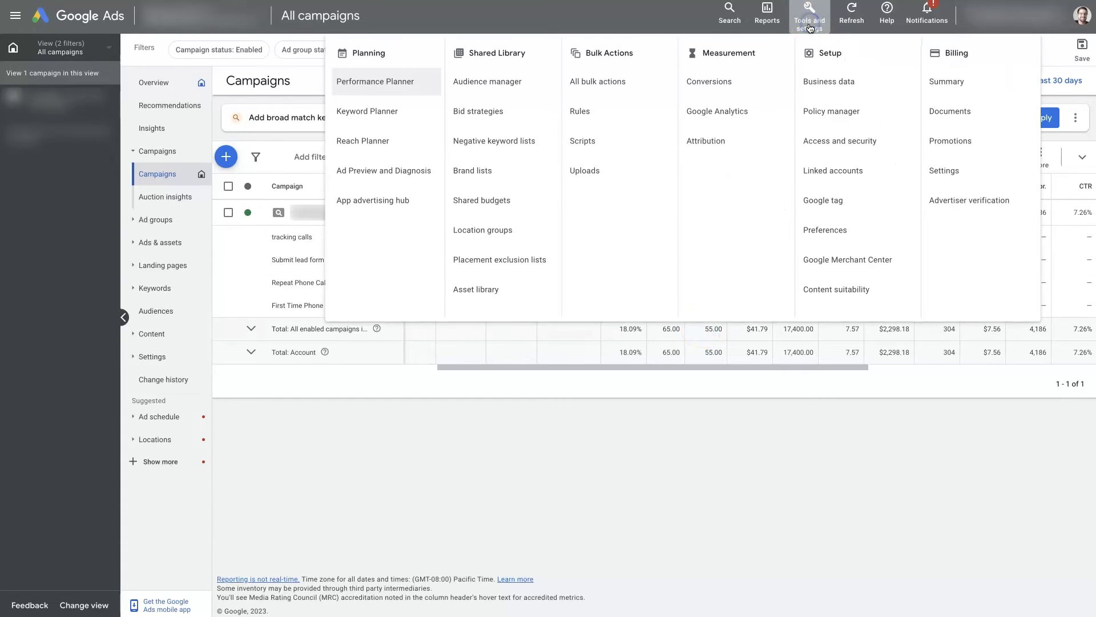
click(717, 111)
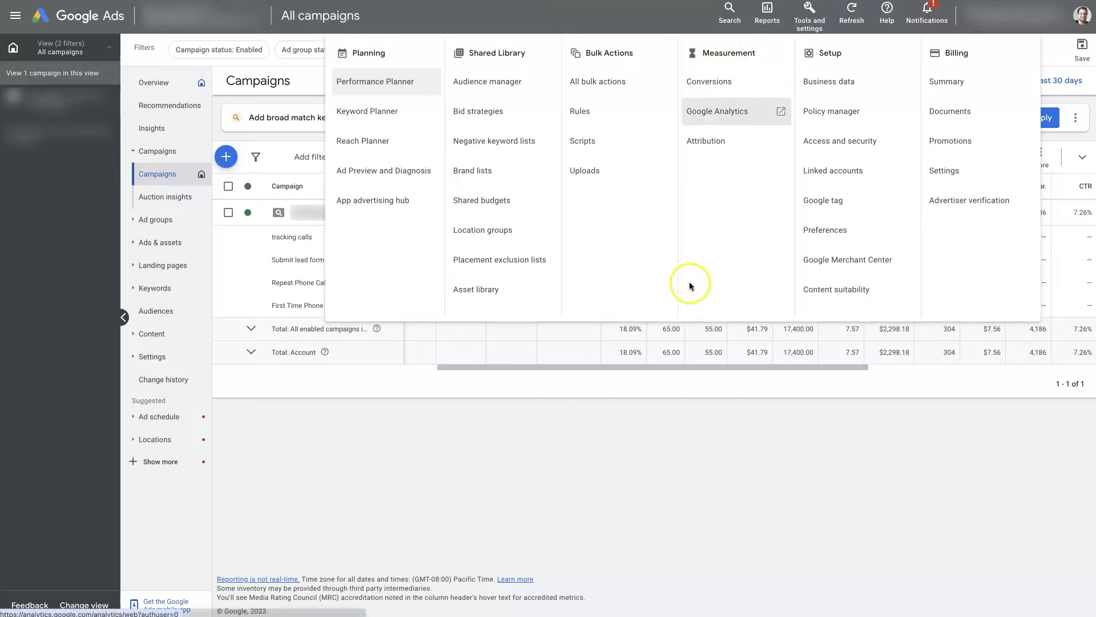
click(688, 406)
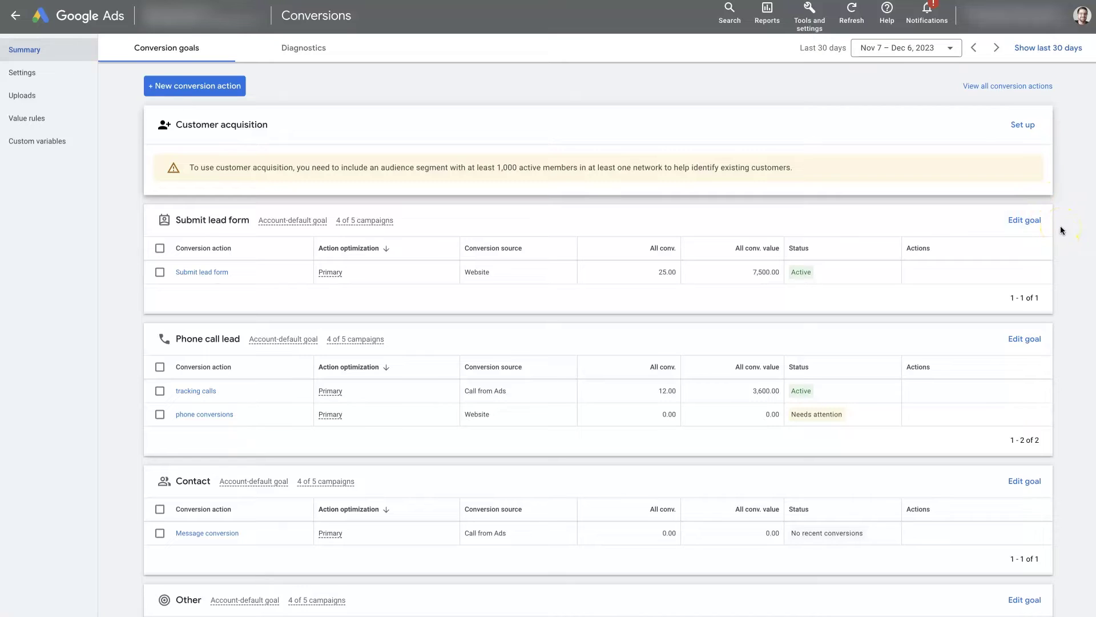
scroll(1043, 246, down, 1)
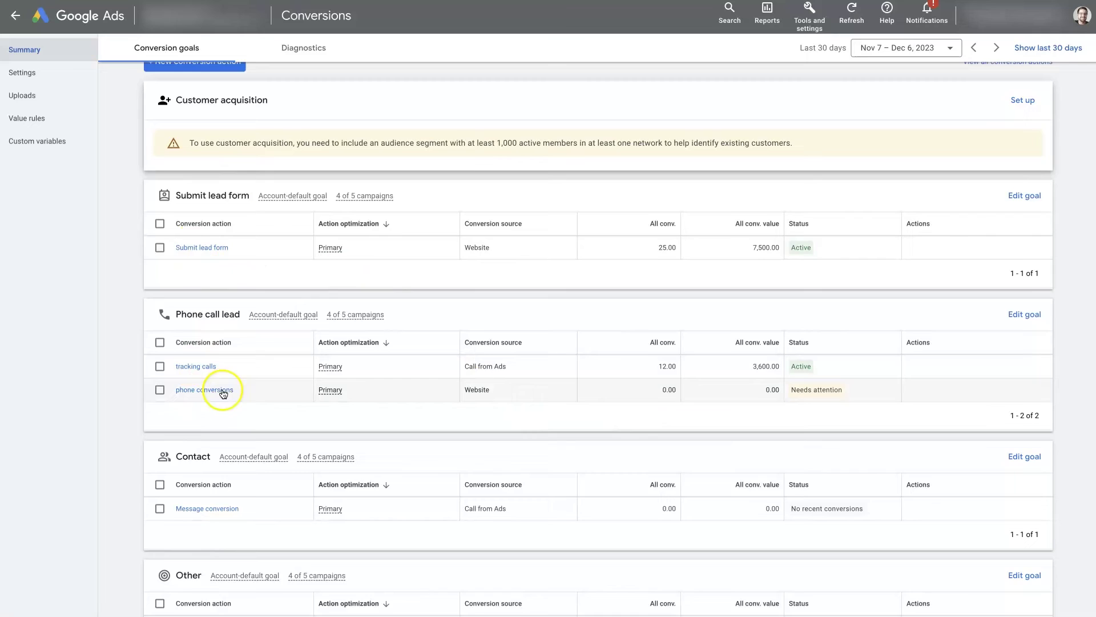
scroll(222, 398, down, 1)
scroll(220, 396, down, 2)
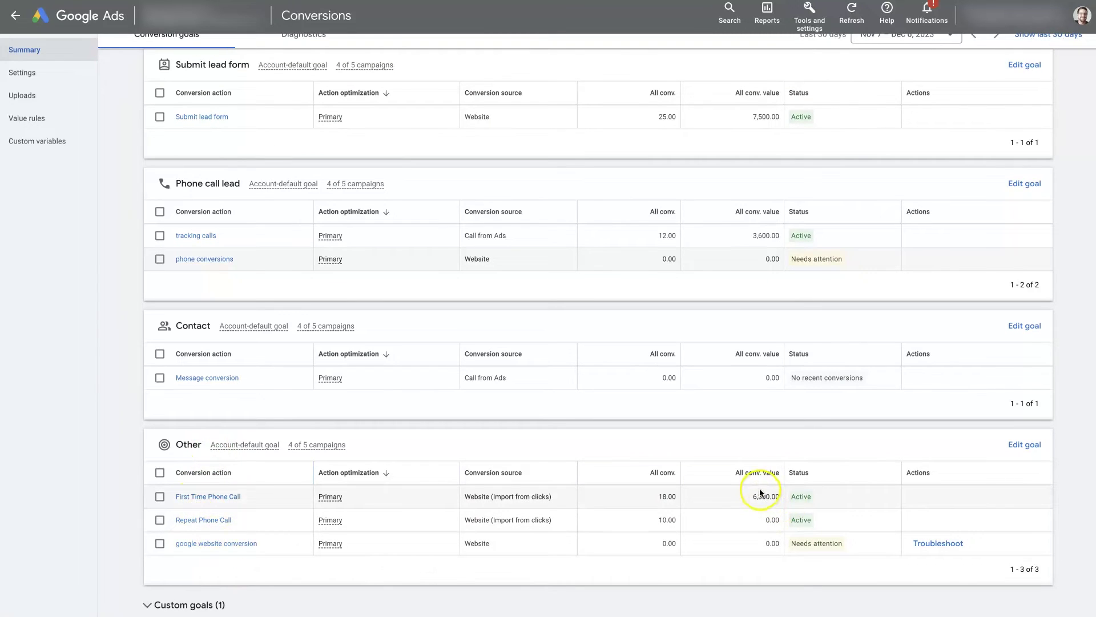
scroll(761, 502, up, 1)
scroll(758, 502, up, 3)
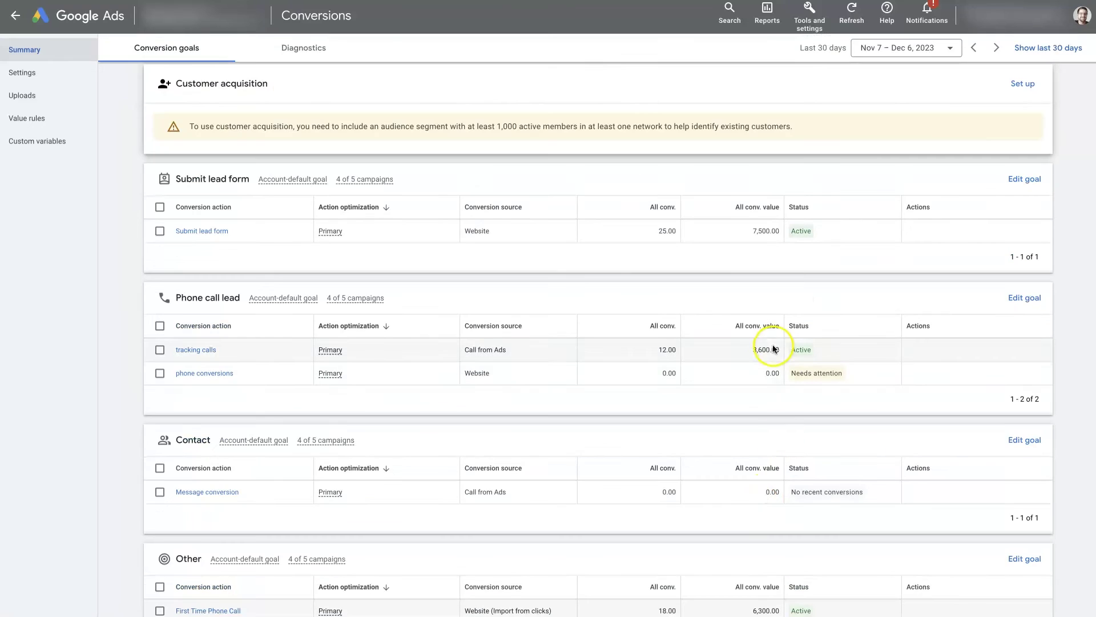
scroll(759, 233, up, 1)
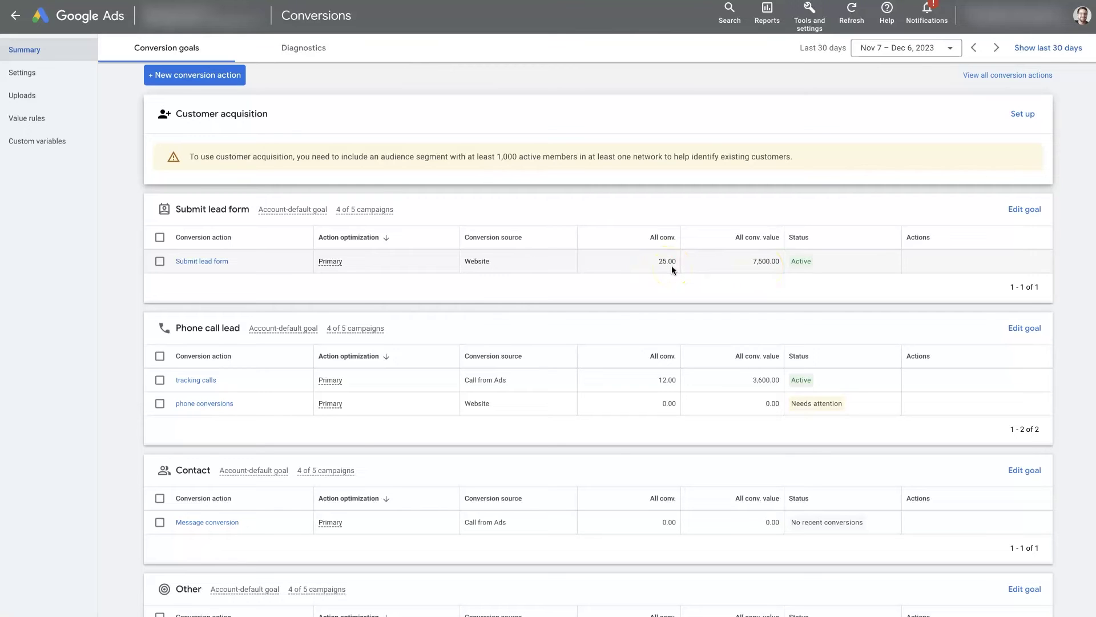
scroll(672, 265, up, 1)
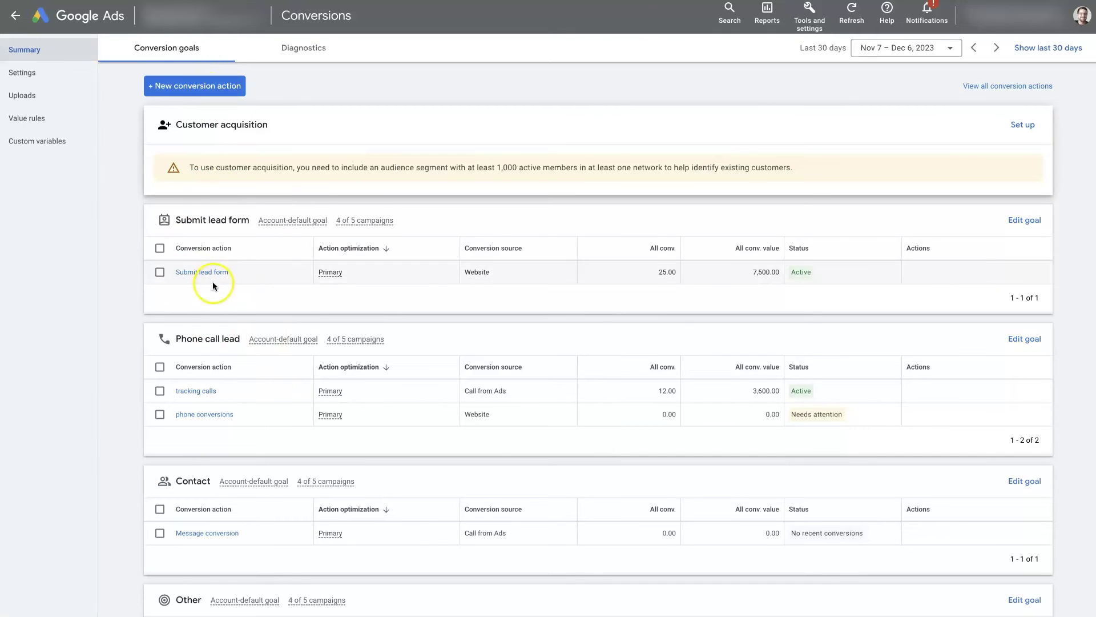
scroll(209, 411, down, 3)
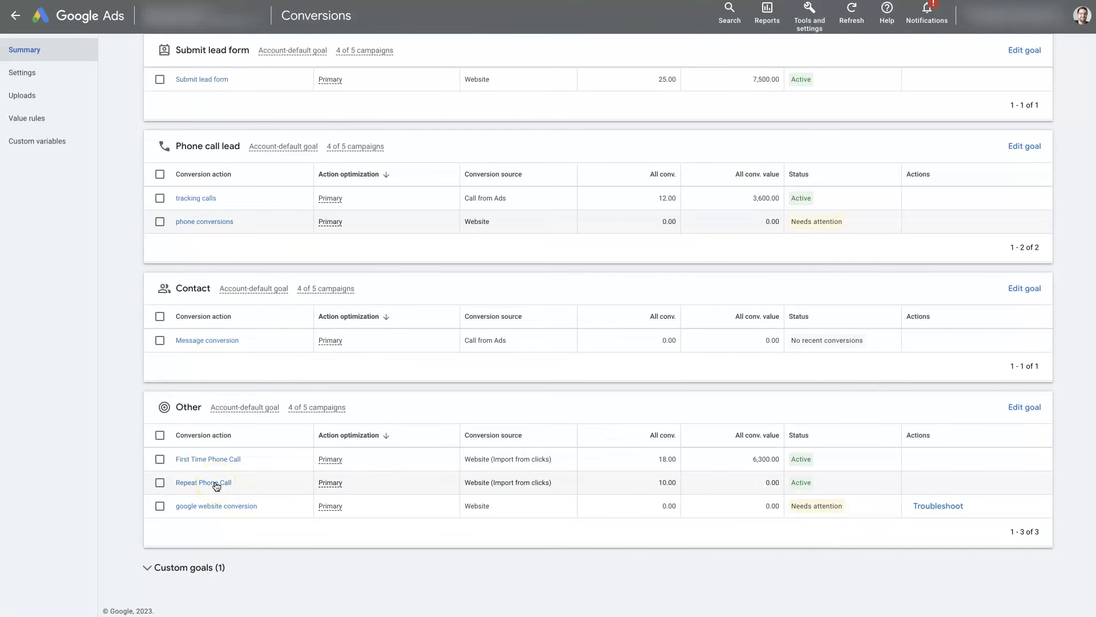
scroll(216, 486, up, 3)
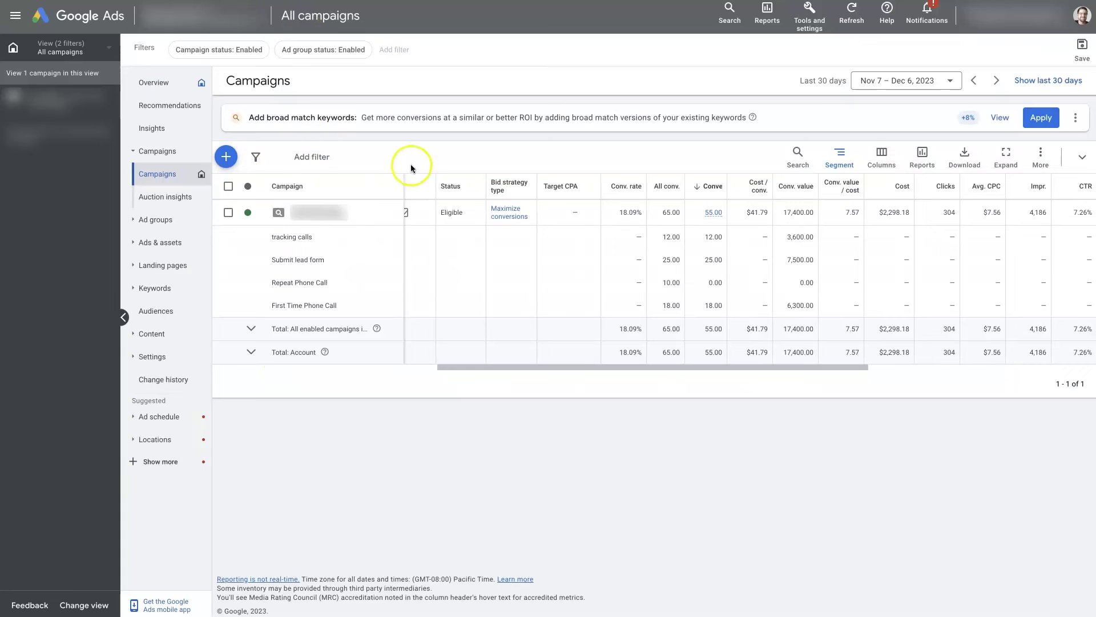
click(687, 238)
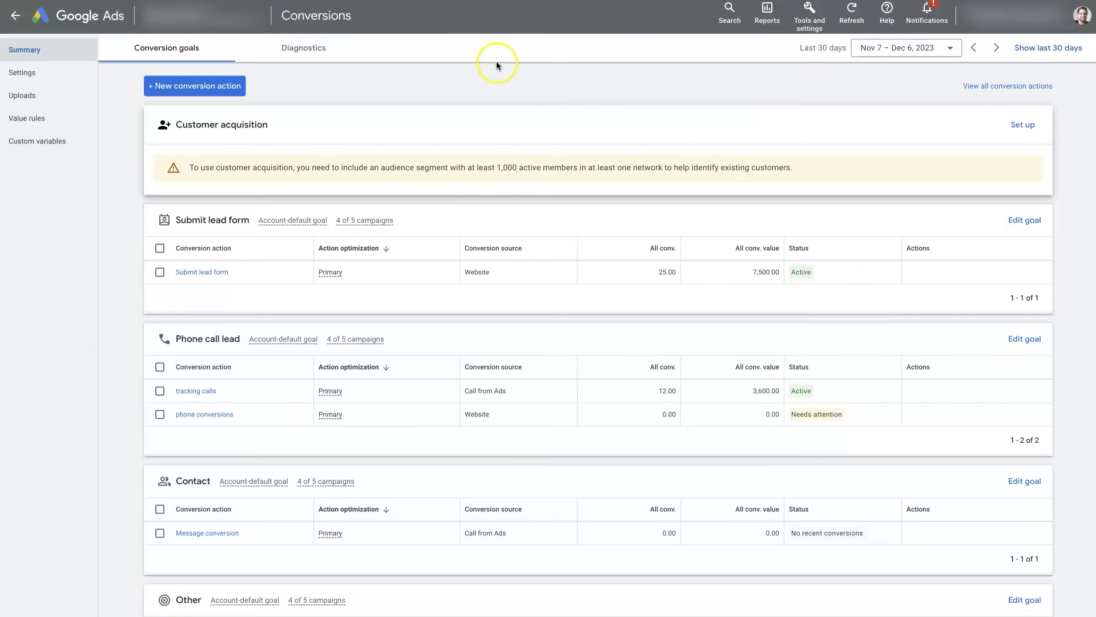
scroll(218, 455, down, 2)
scroll(218, 456, up, 2)
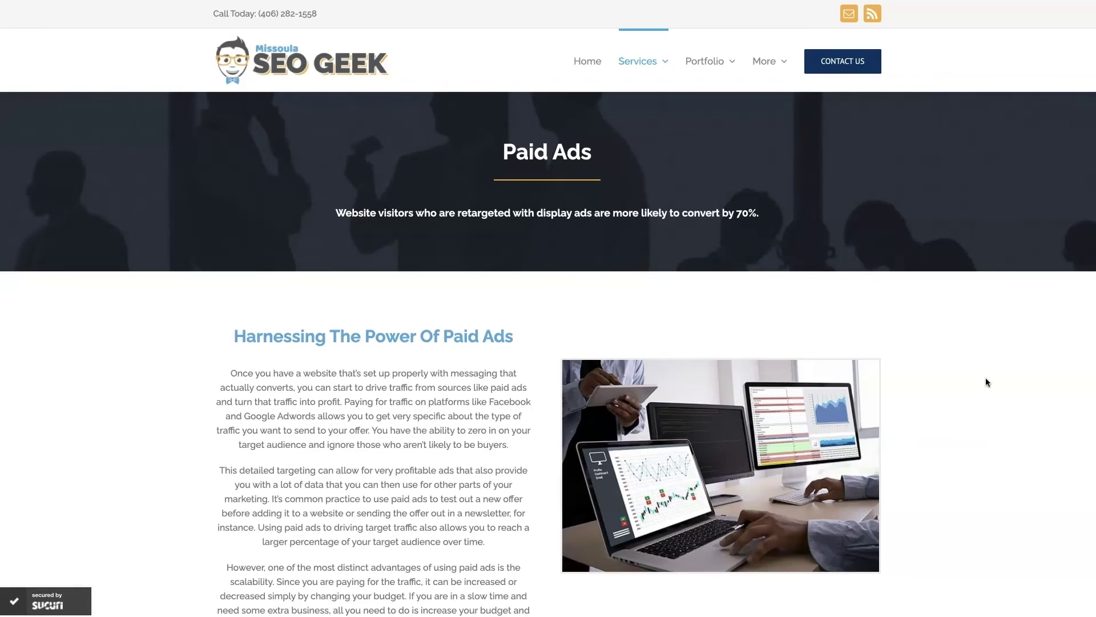
scroll(970, 425, down, 15)
scroll(970, 426, down, 4)
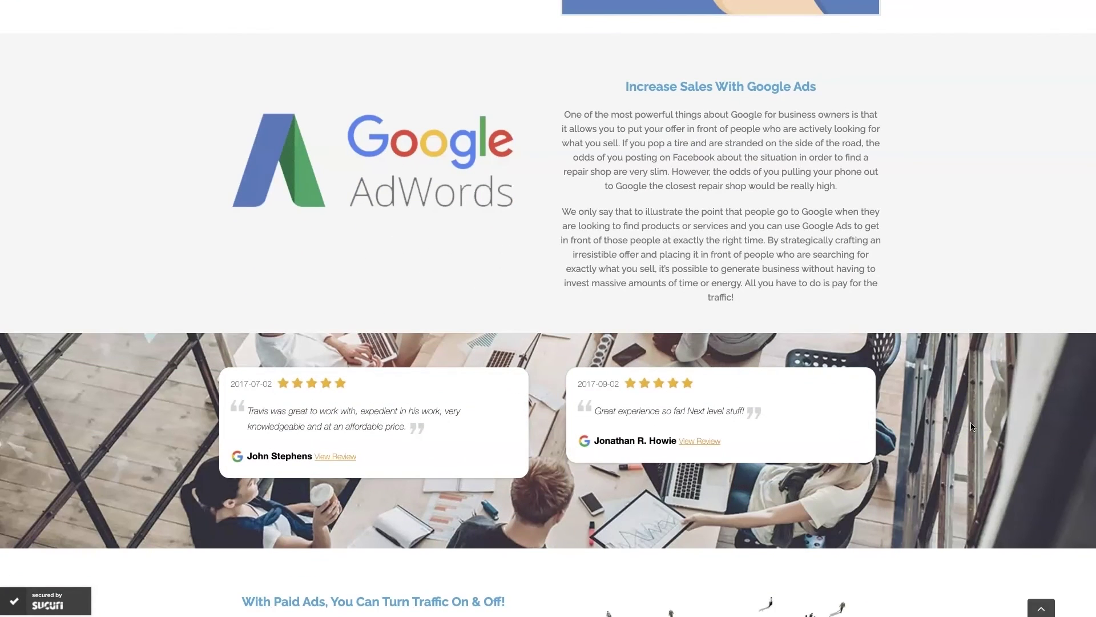
scroll(973, 426, up, 1)
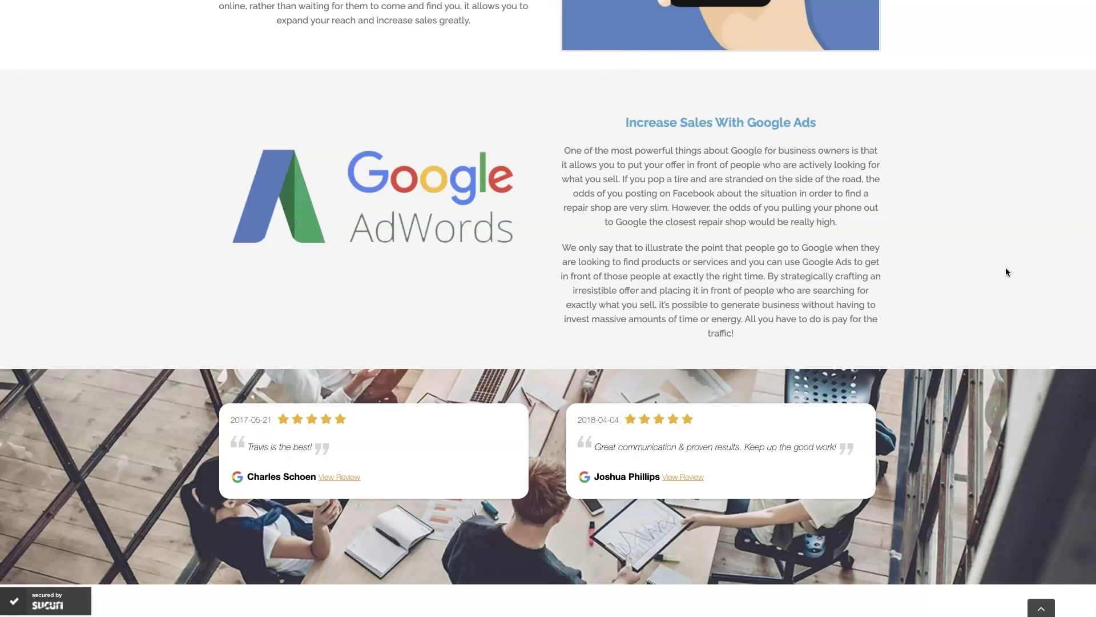
key(Home)
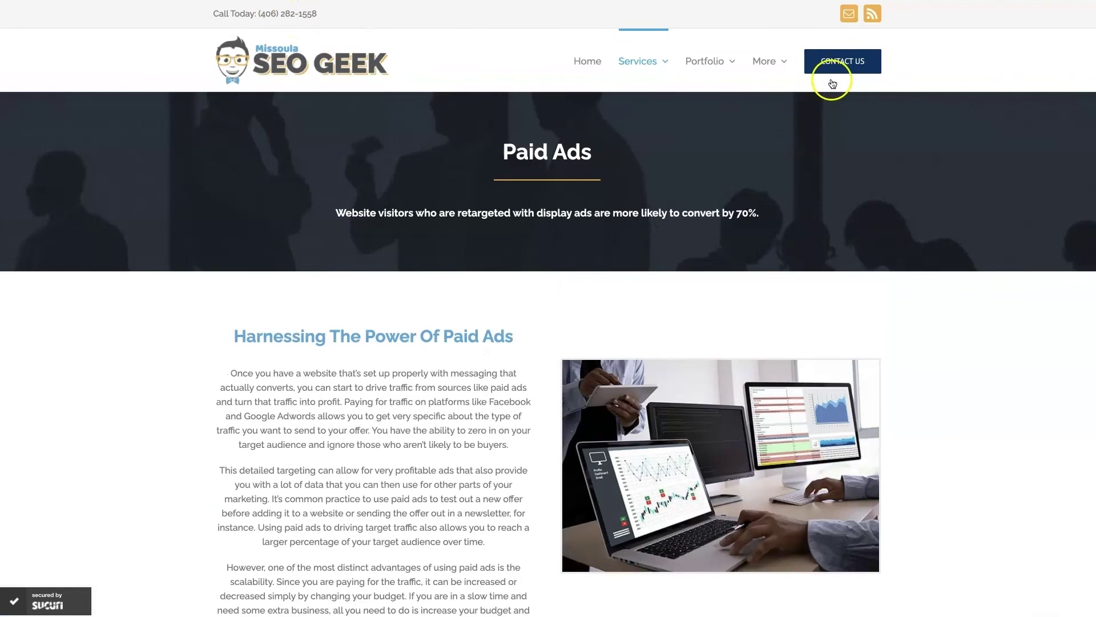